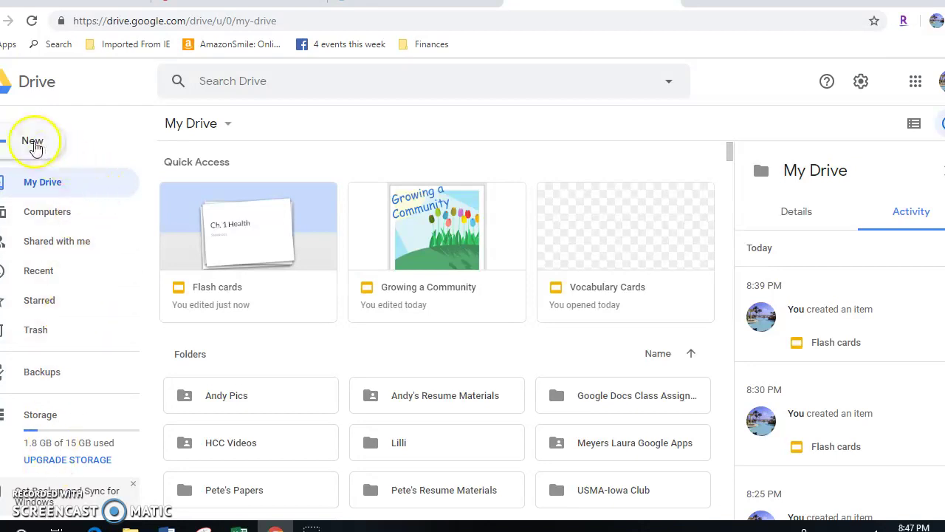
Create a new Google Slides presentation from the Flash cards template.
left_click(32, 140)
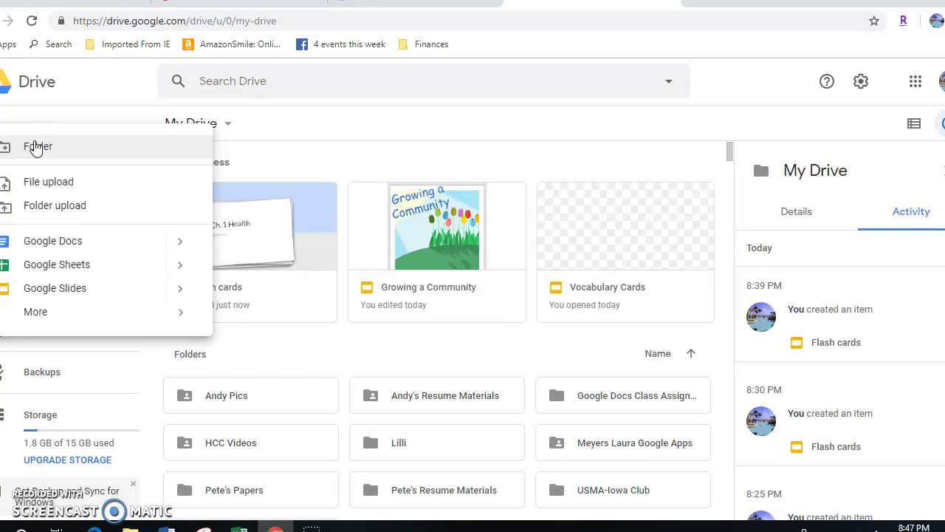
left_click(51, 296)
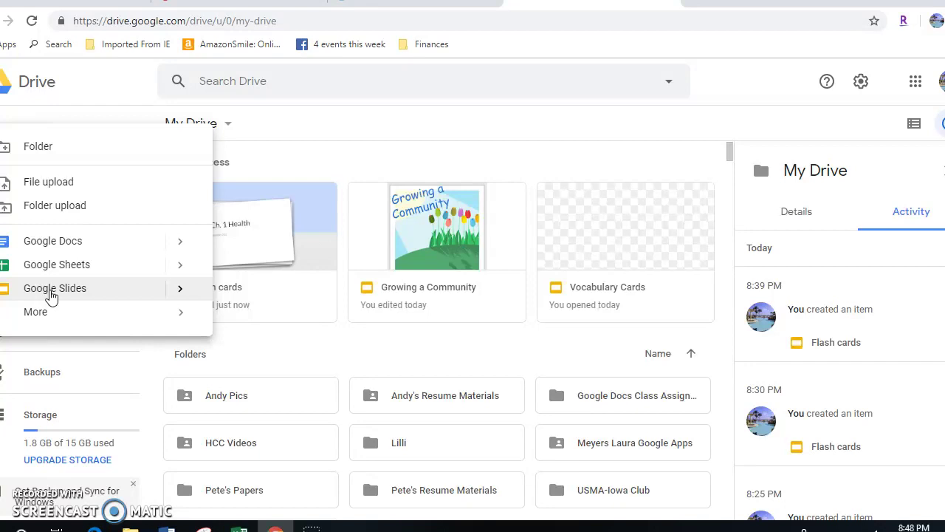
mouse_move(210, 294)
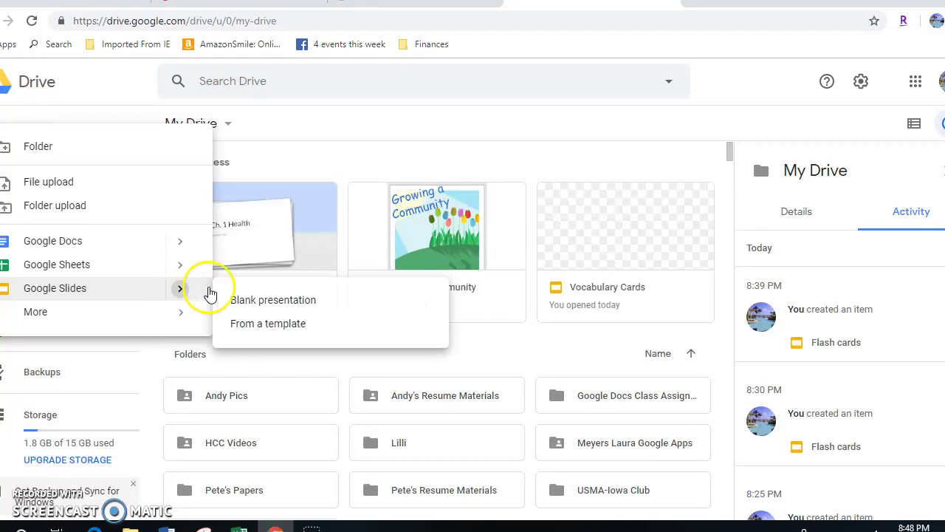
left_click(255, 325)
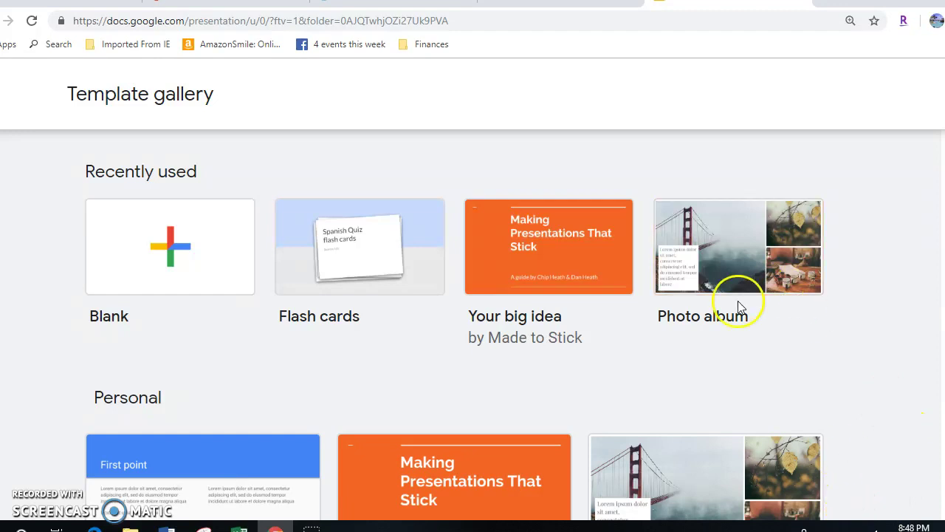
left_click(362, 254)
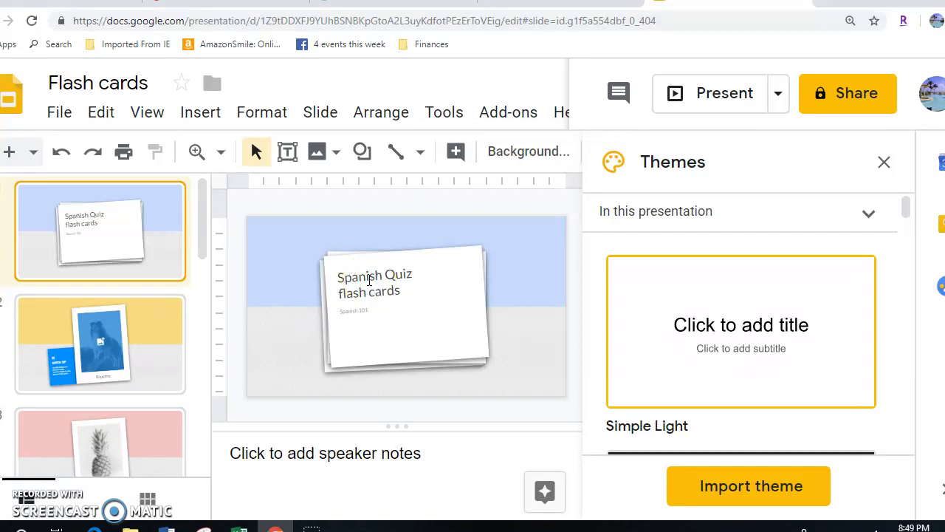
Replace the title text on the first slide's card with "Health-Ch. 1".
left_click(369, 280)
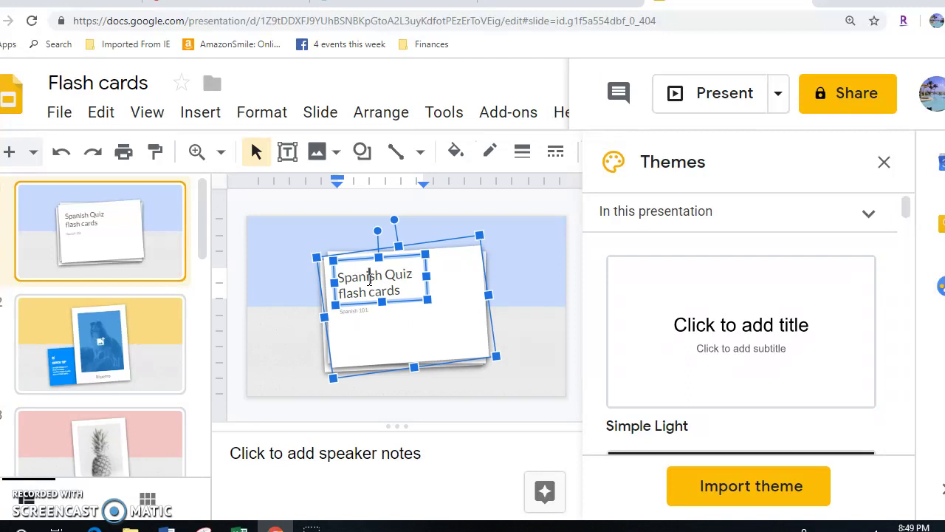
left_click(403, 289)
key("BackSpace")
key("ctrl+a")
key("BackSpace")
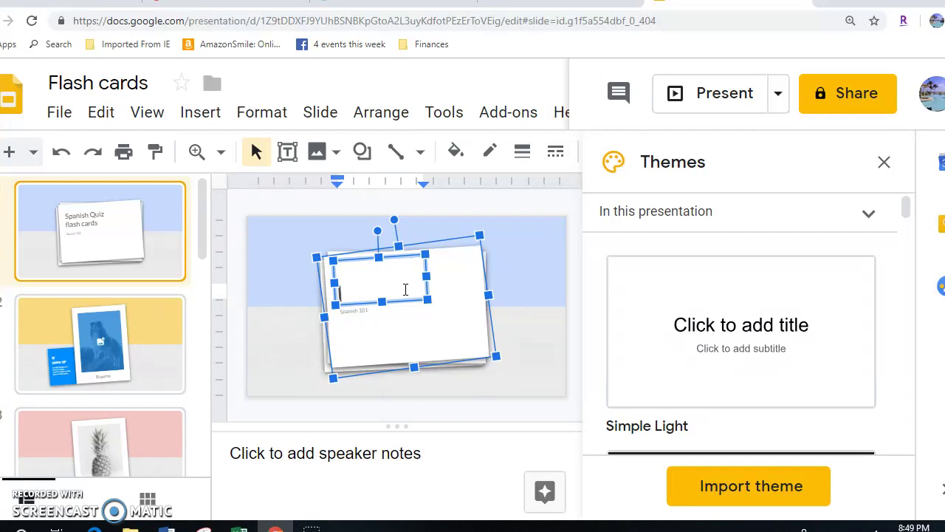
type("Heal")
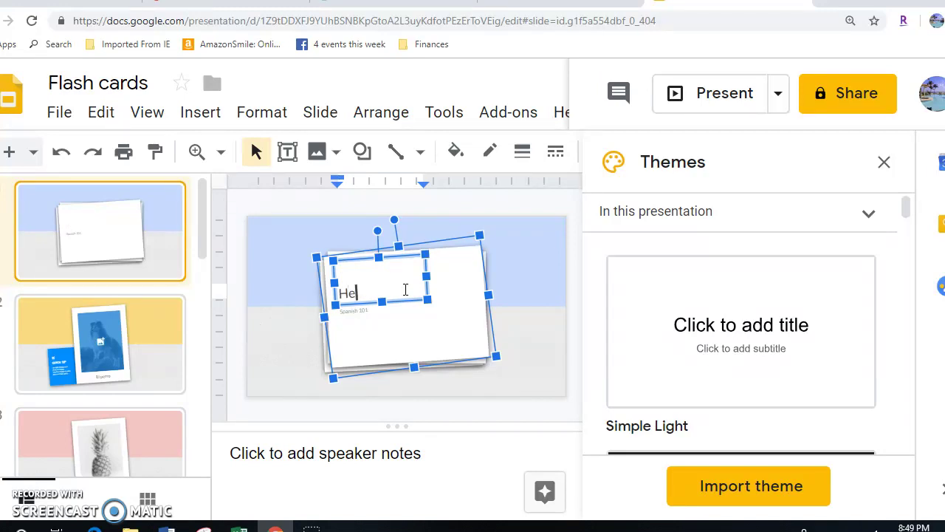
left_click(407, 284)
type("th-Ch. 1")
left_click(368, 370)
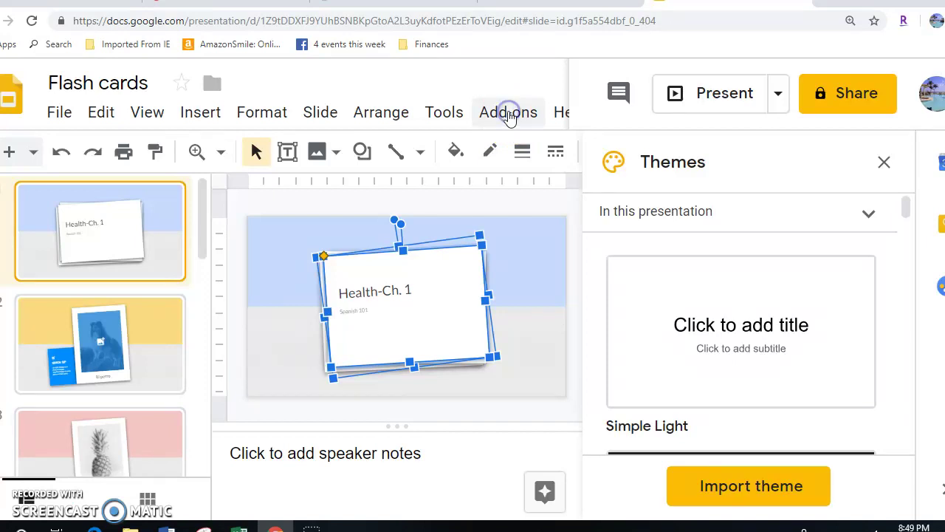
Open the Unsplash Photos add-on for inserting a photo and search it for "Health".
left_click(509, 114)
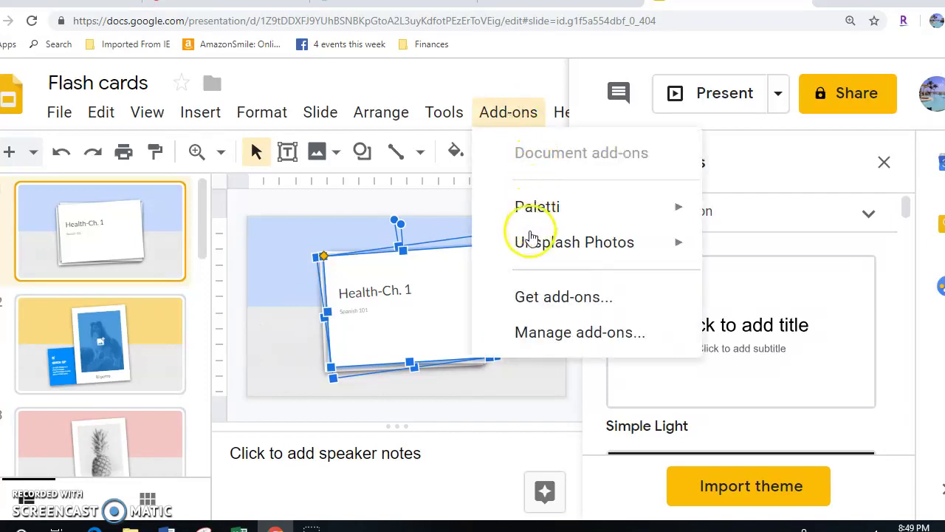
left_click(554, 246)
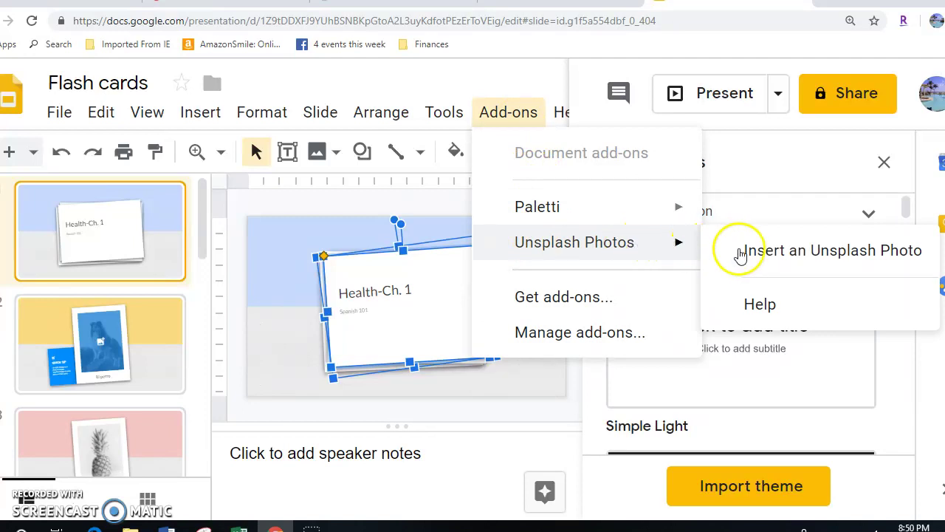
left_click(770, 253)
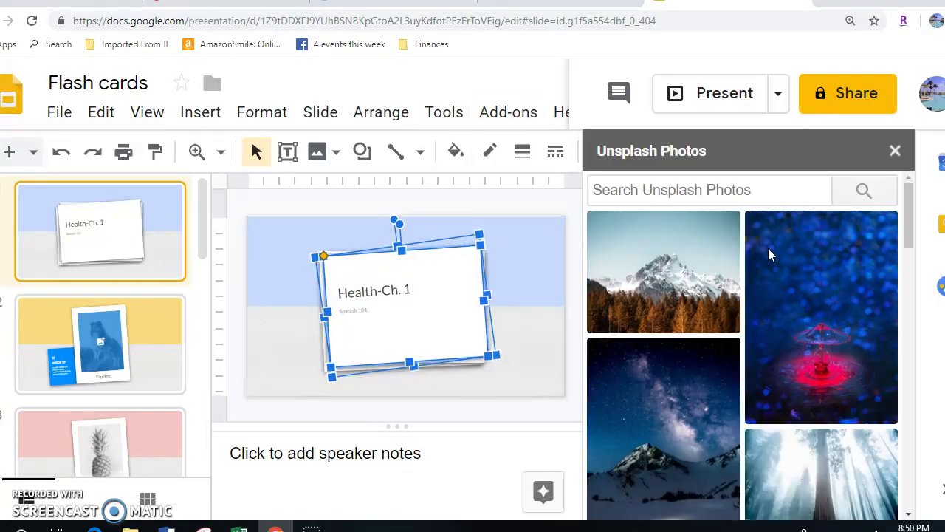
left_click(661, 192)
type("Heal")
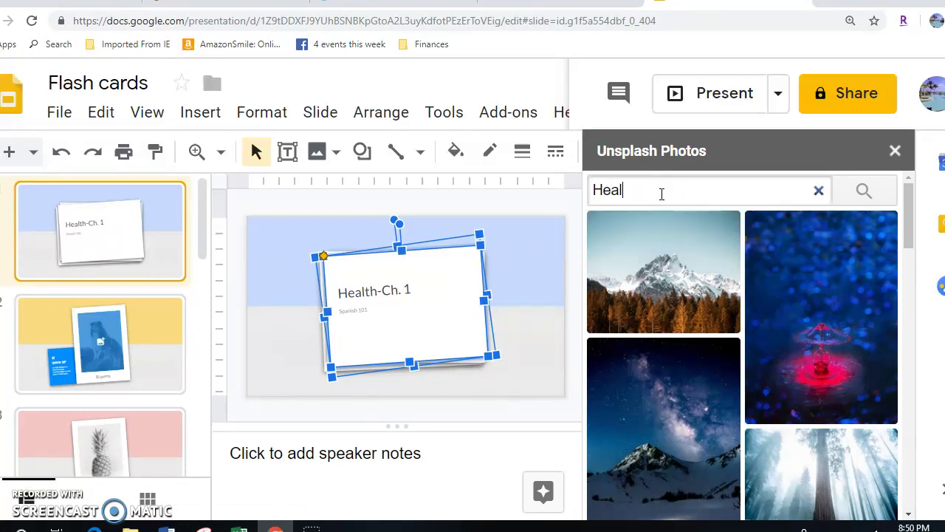
type("th")
key("Return")
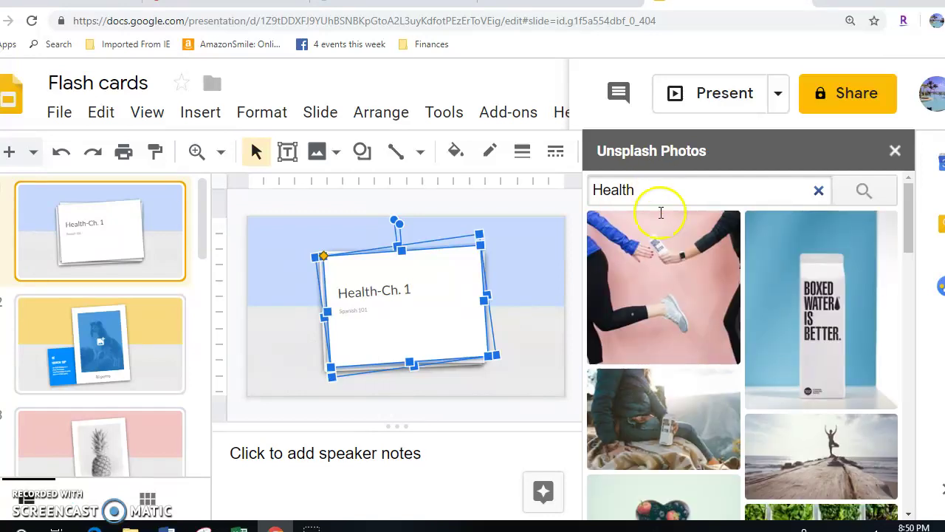
Insert the pink-background photo of two people exchanging boxed water and shrink it into the first slide's lower-left corner.
left_click(676, 341)
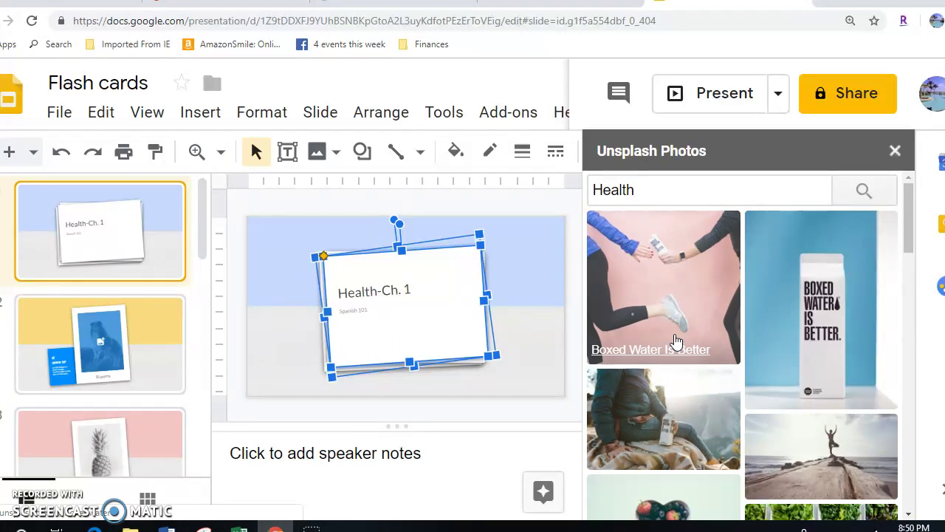
left_click(676, 341)
left_click_drag(676, 341, 518, 356)
left_click(658, 328)
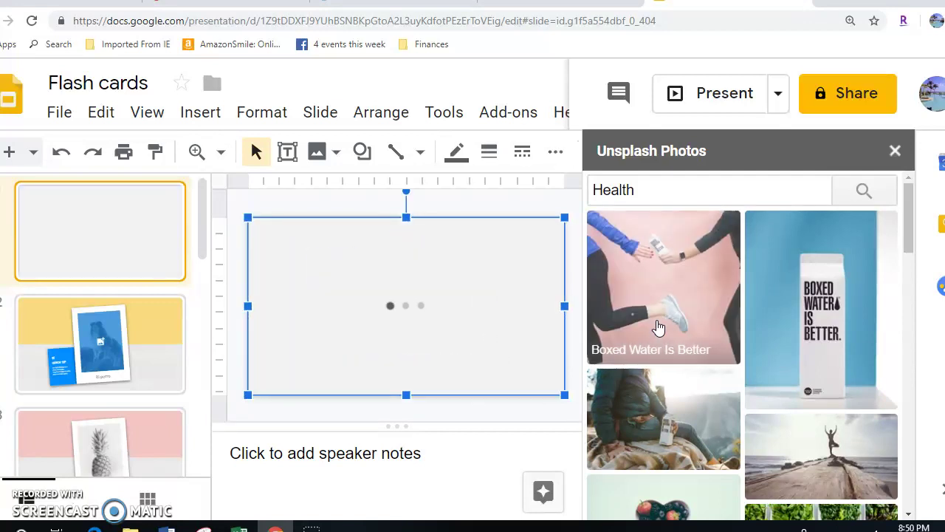
left_click(548, 312)
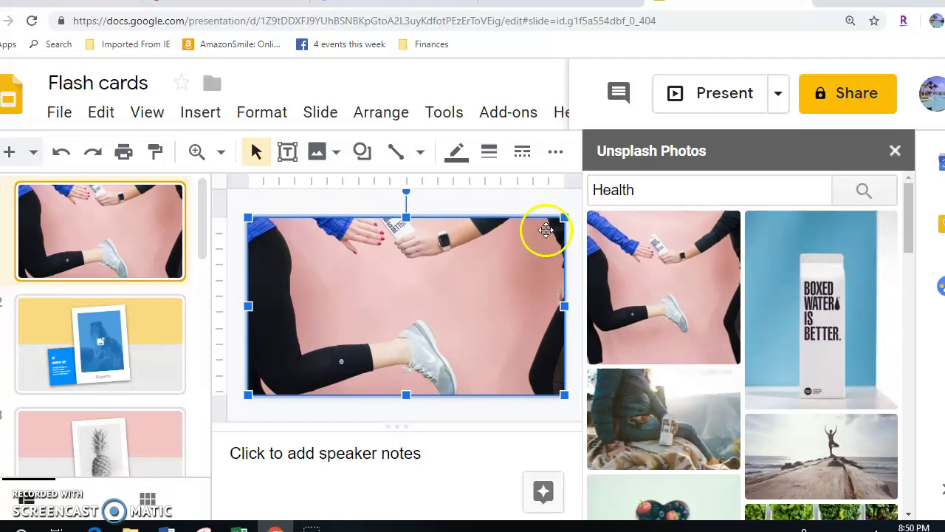
left_click_drag(565, 214, 441, 353)
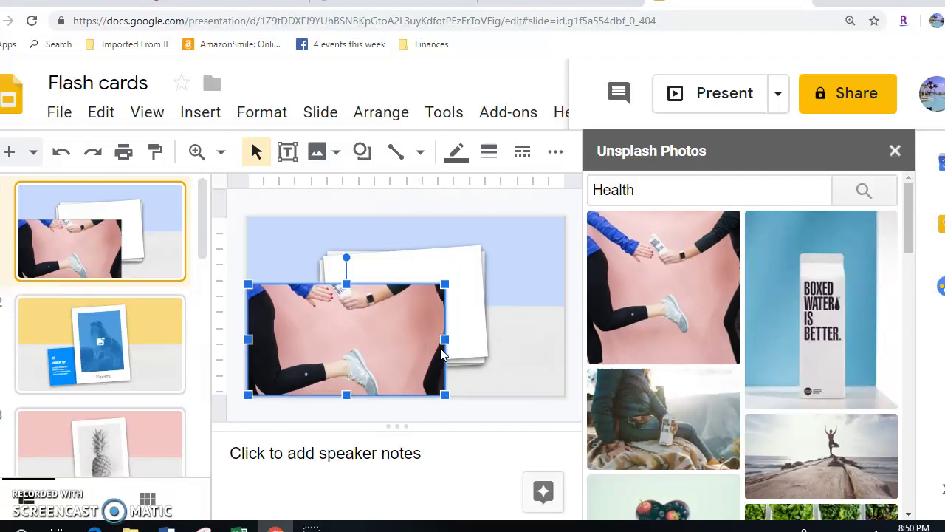
left_click_drag(444, 285, 375, 331)
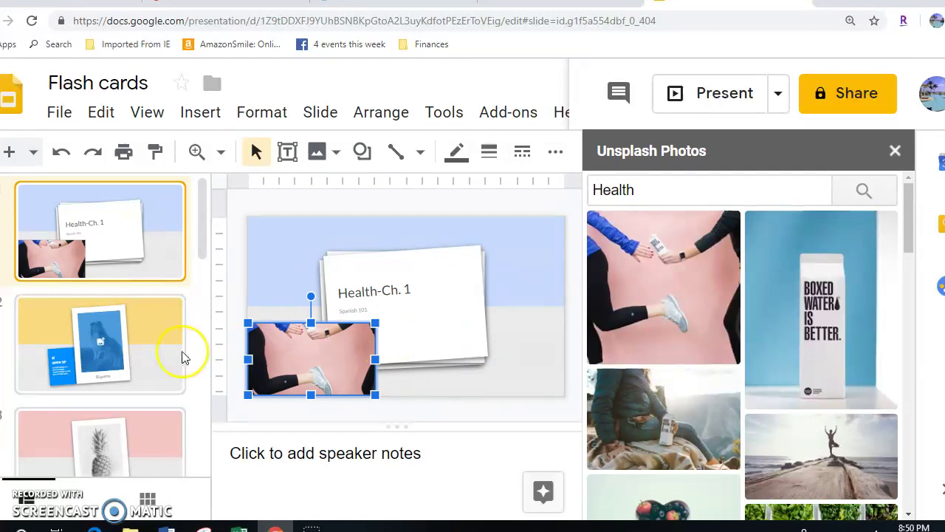
On slide 2, search Unsplash Photos for "exercise" and insert the photo of two people drinking boxed water.
left_click(133, 360)
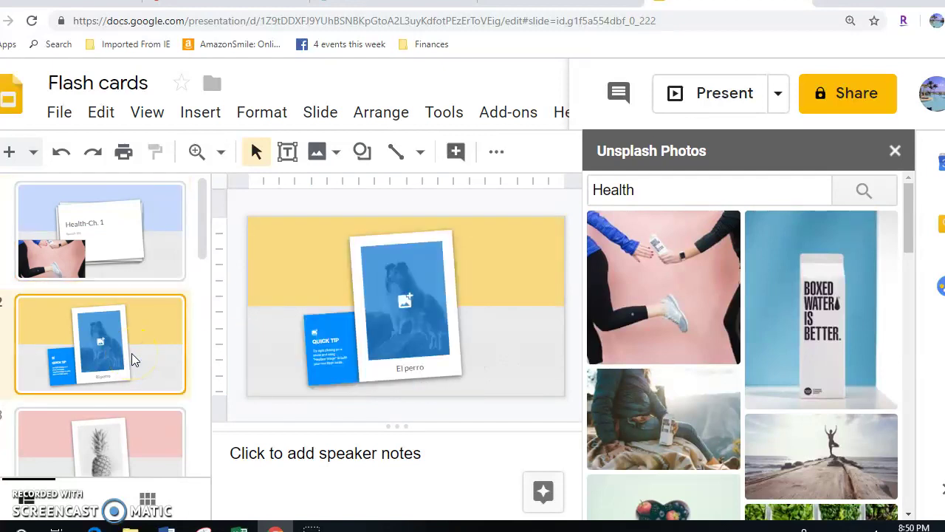
left_click(395, 319)
left_click(714, 198)
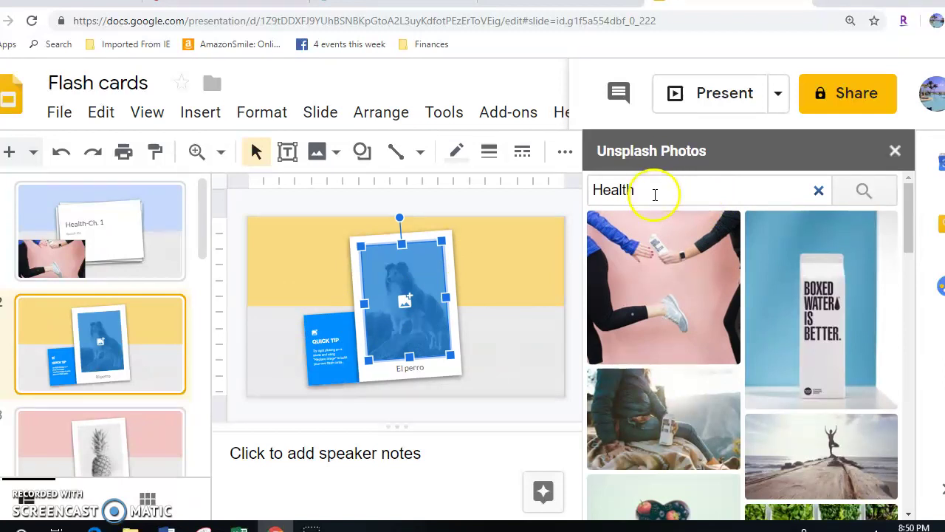
left_click_drag(650, 190, 600, 190)
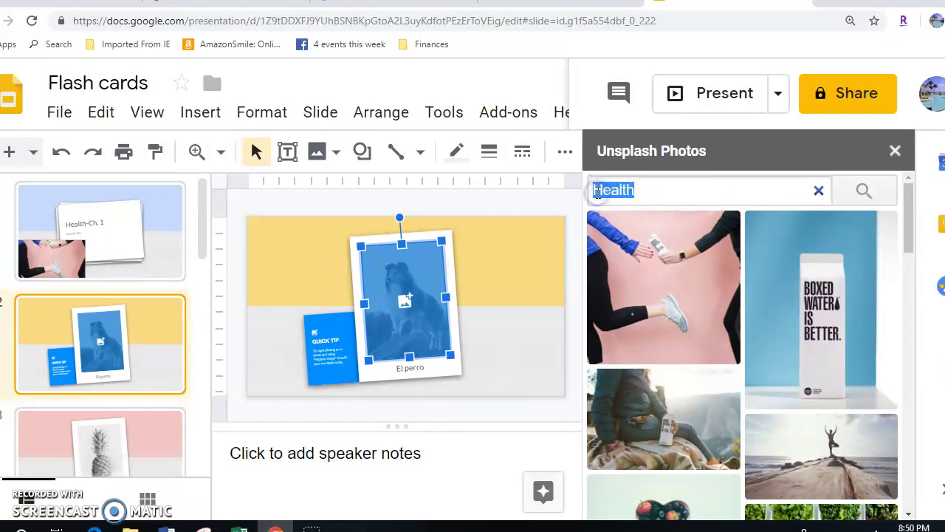
type("exercise")
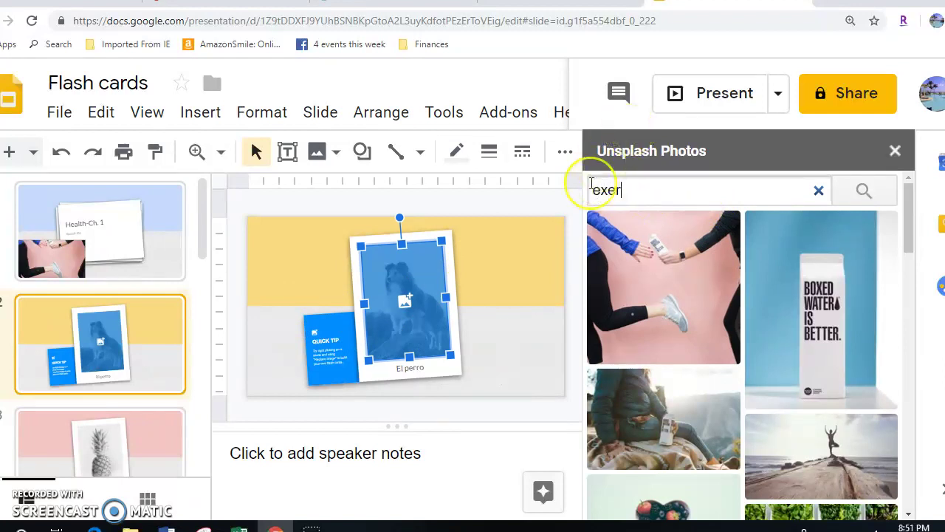
key("Return")
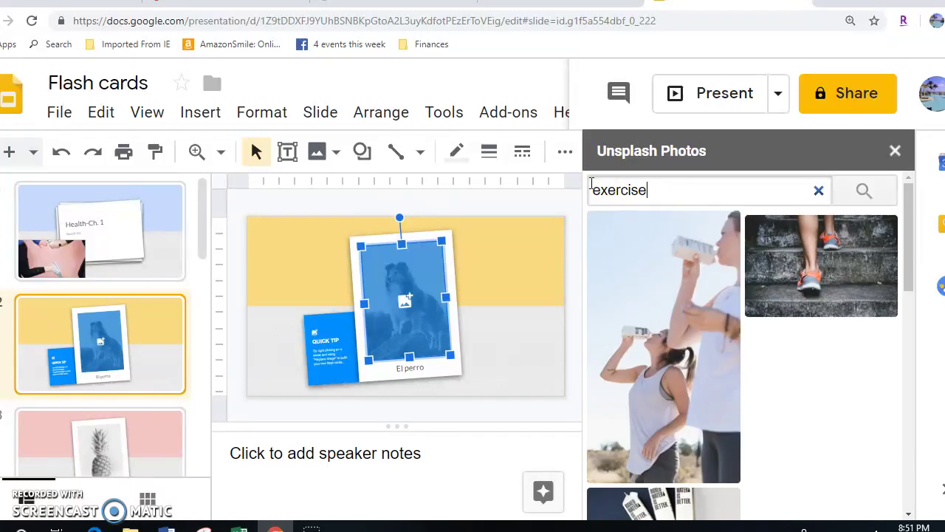
left_click(703, 350)
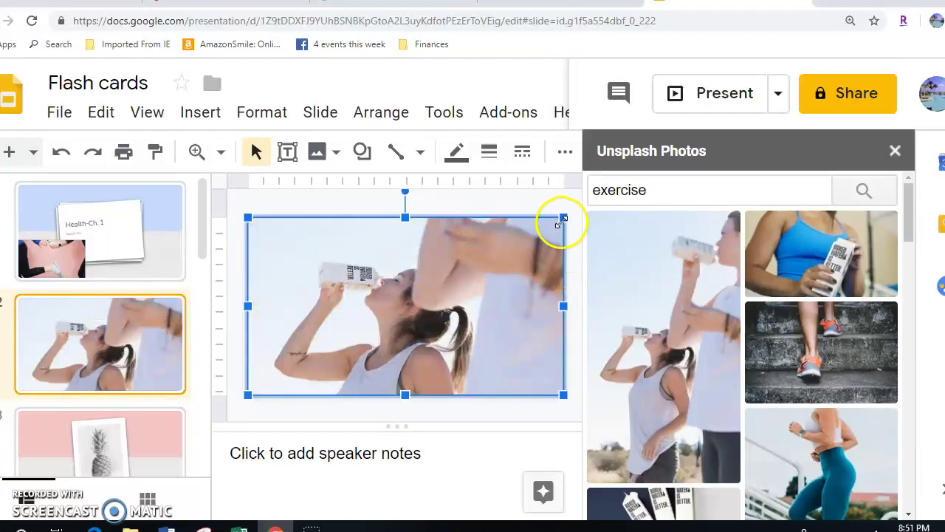
key("Page_Up")
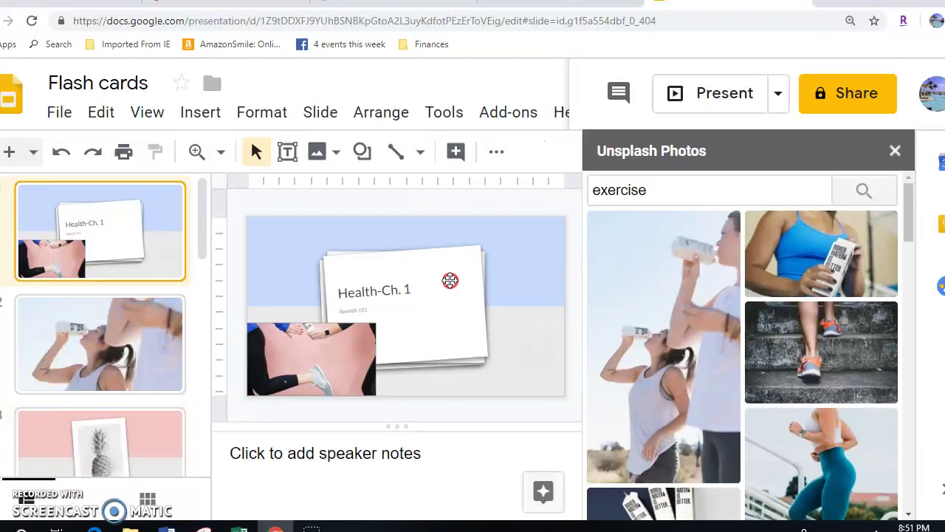
right_click(451, 279)
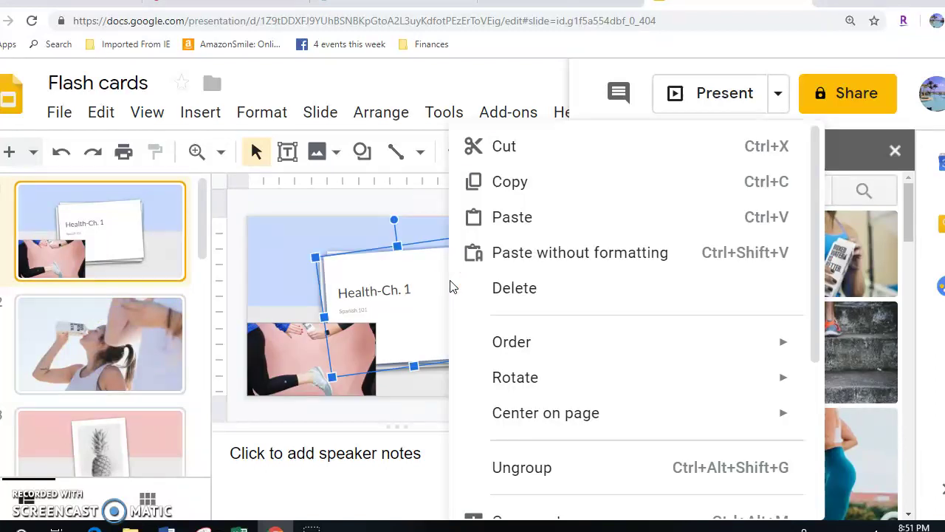
left_click(91, 356)
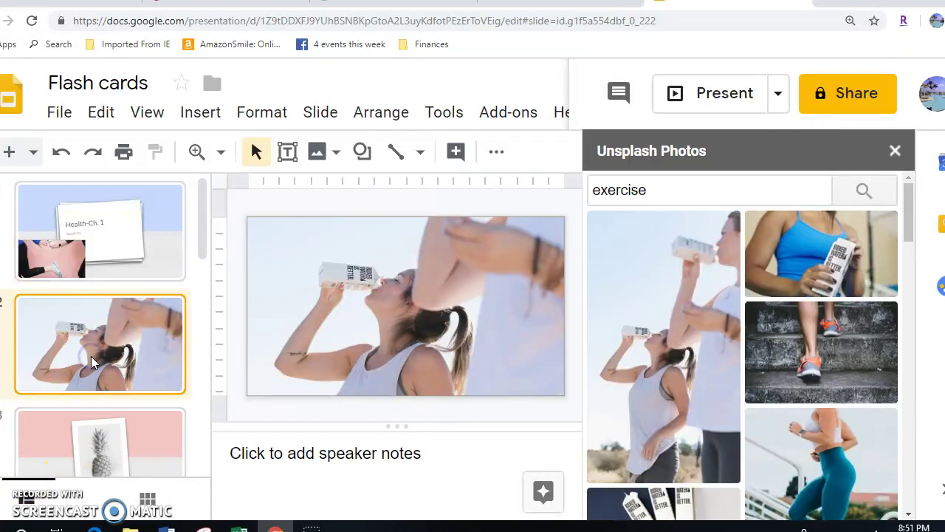
Shrink the exercise photo on slide 2 toward its lower-right corner to uncover the Quick Tip card.
left_click(369, 232)
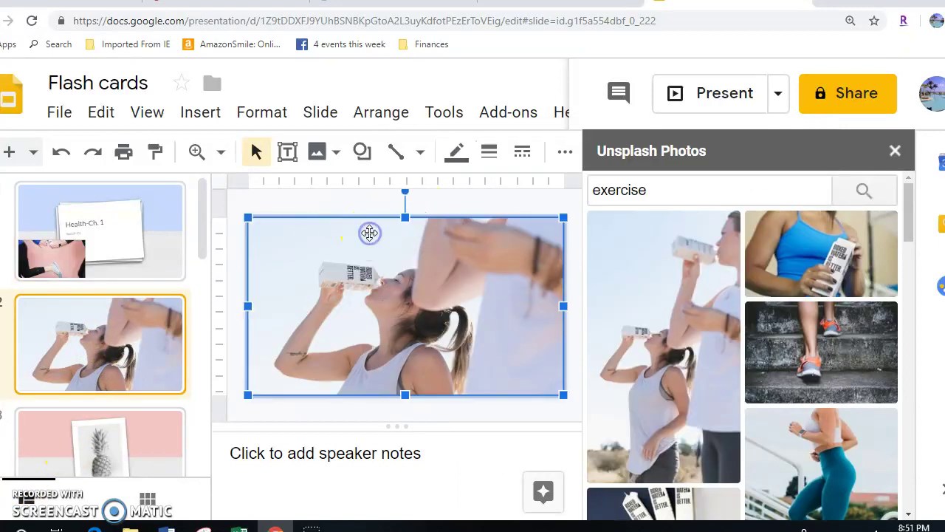
left_click_drag(248, 218, 346, 274)
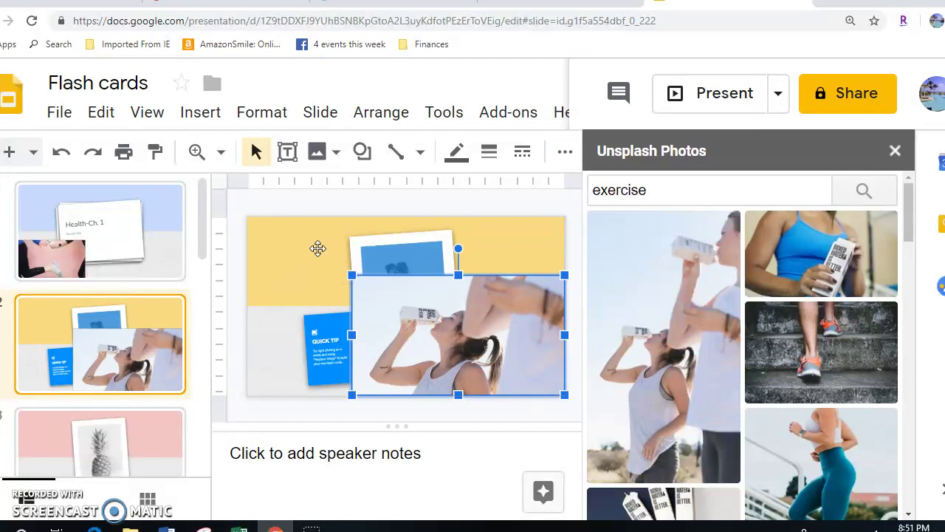
left_click(317, 338)
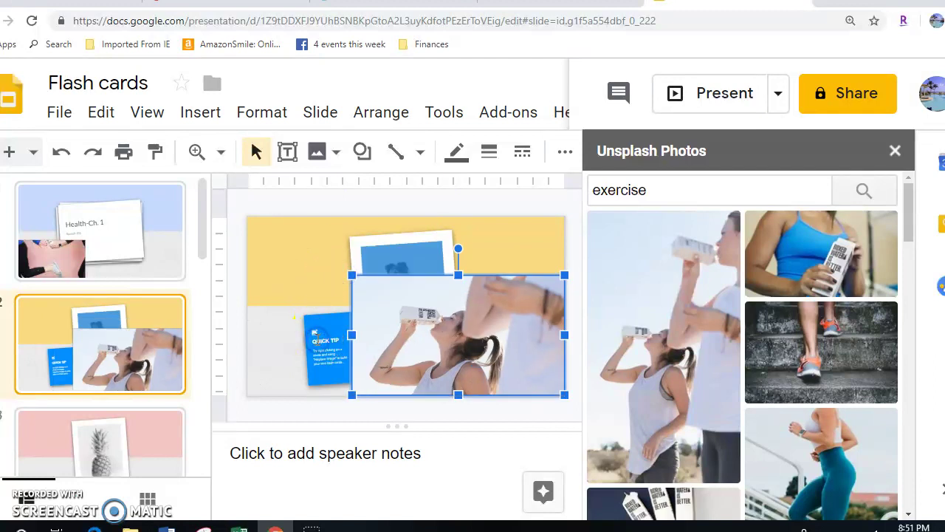